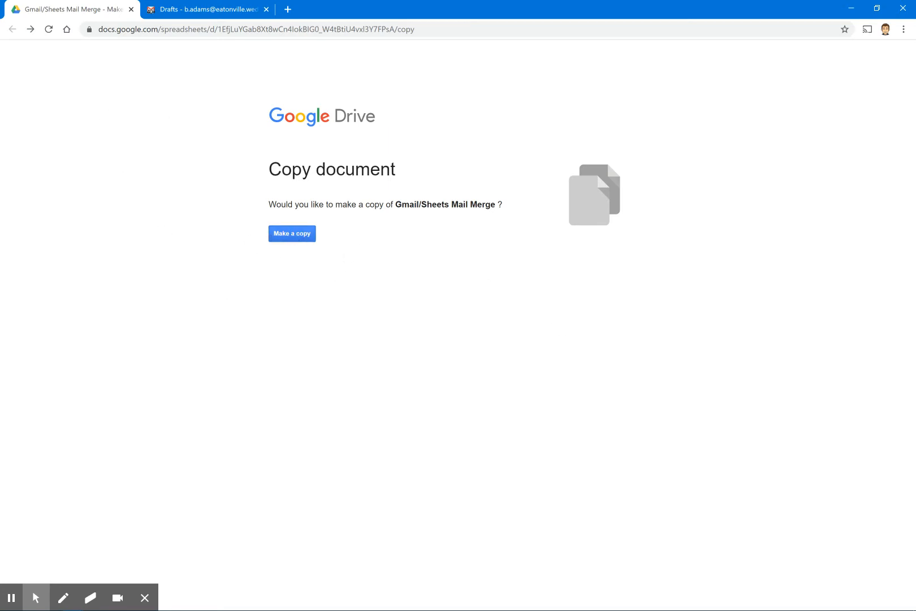
Make a copy of the Gmail/Sheets Mail Merge spreadsheet
left_click(295, 238)
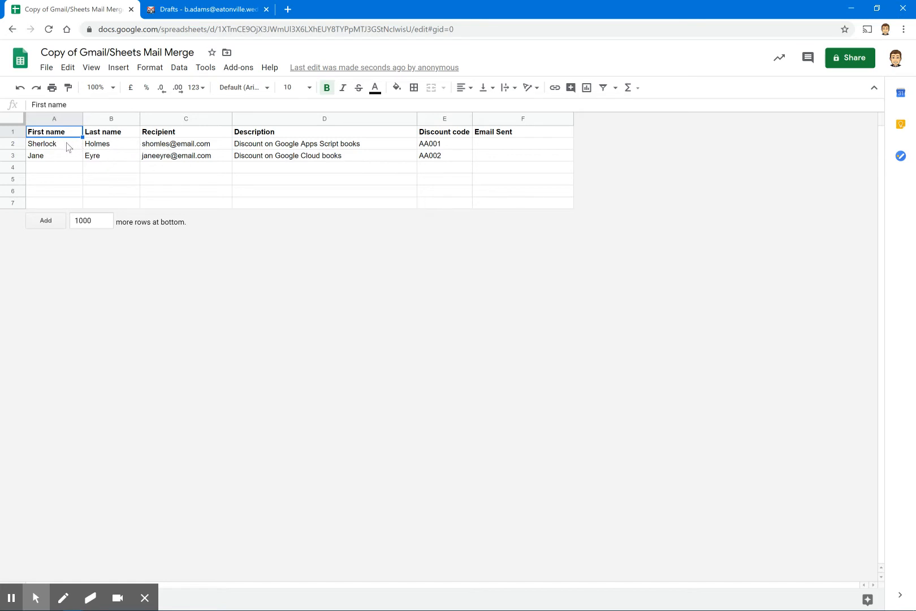
Review the sample recipients in A2:C3, the Description and Discount code data, and each row 1 header
left_click_drag(67, 146, 176, 154)
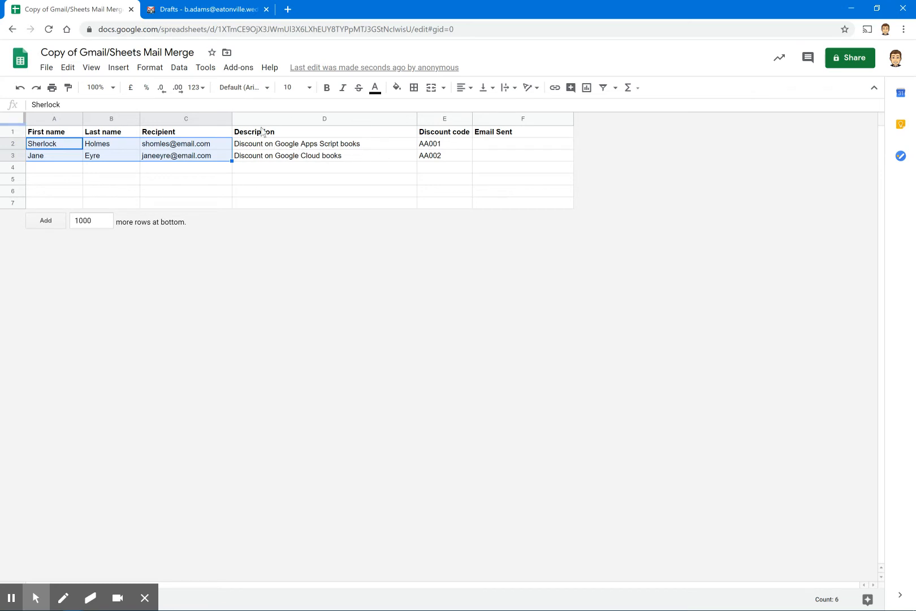
left_click_drag(262, 131, 434, 157)
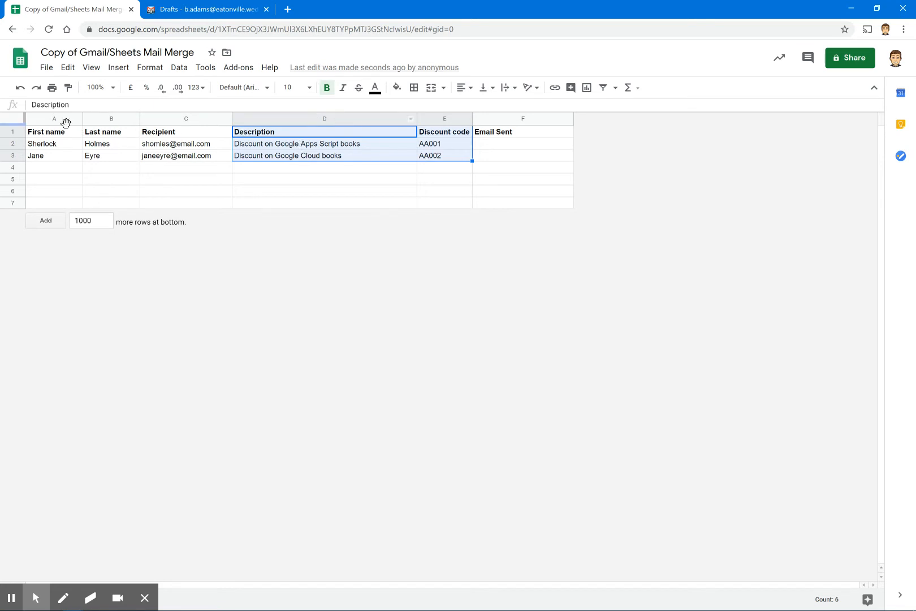
left_click(57, 134)
left_click(120, 136)
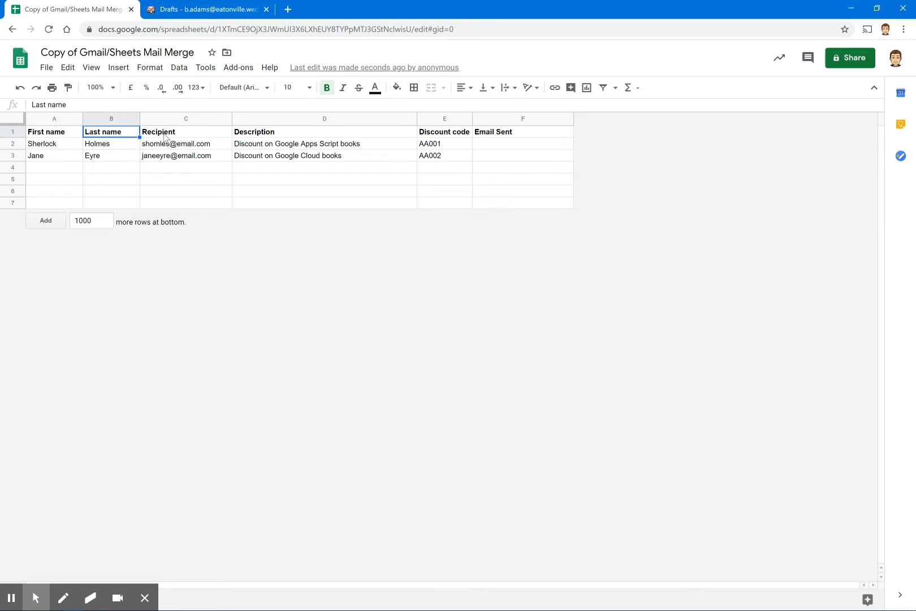
left_click(223, 135)
left_click(238, 136)
left_click(433, 134)
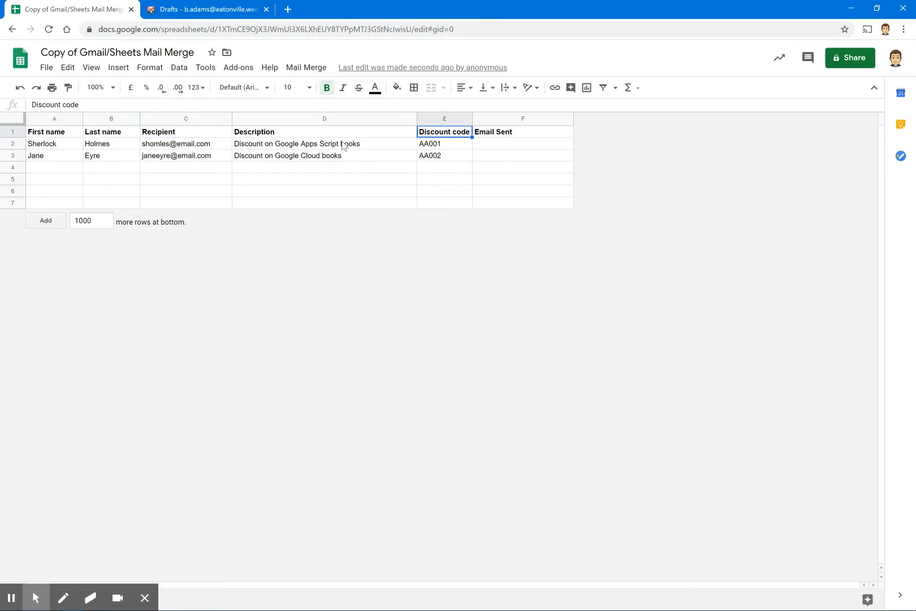
left_click(274, 135)
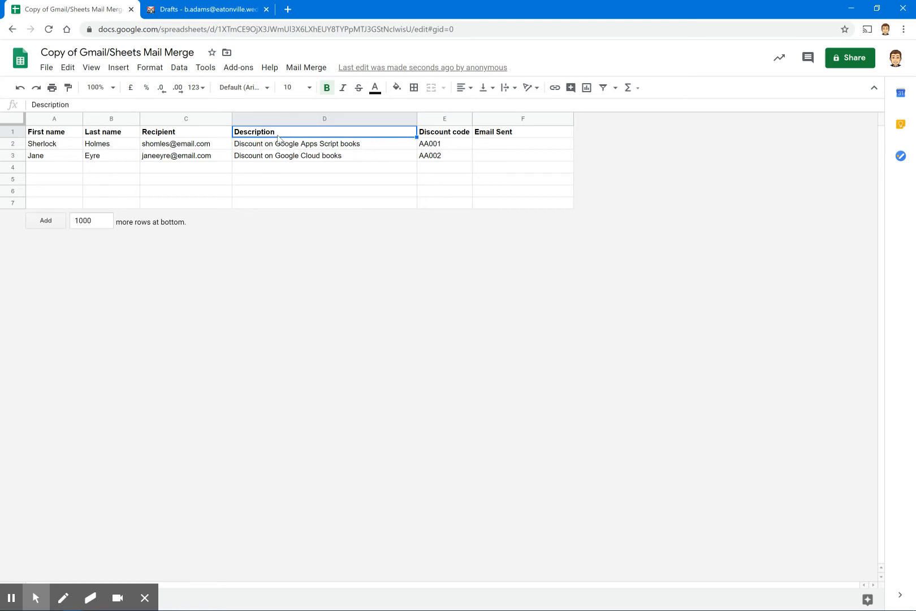
double_click(279, 135)
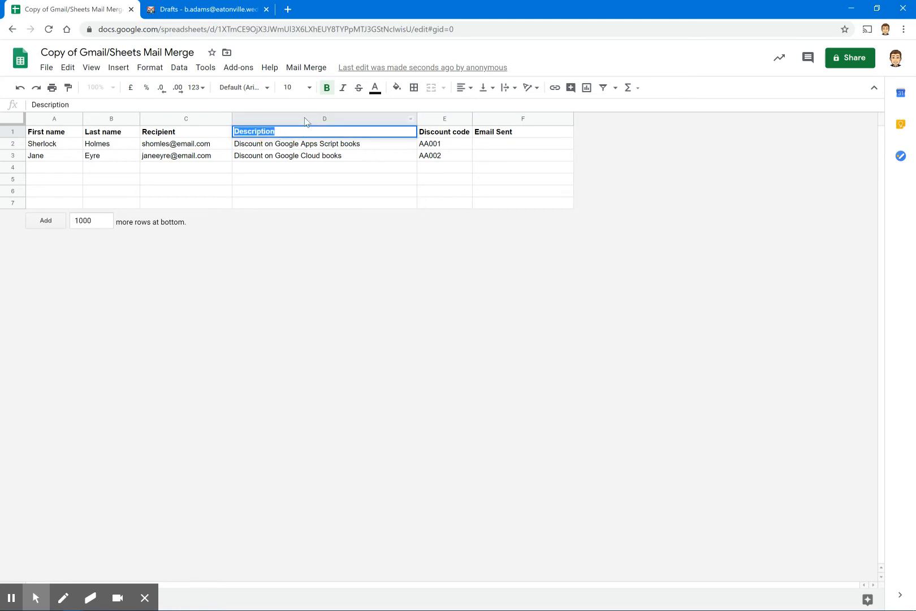
Delete the Description column (column D)
left_click(303, 118)
right_click(304, 118)
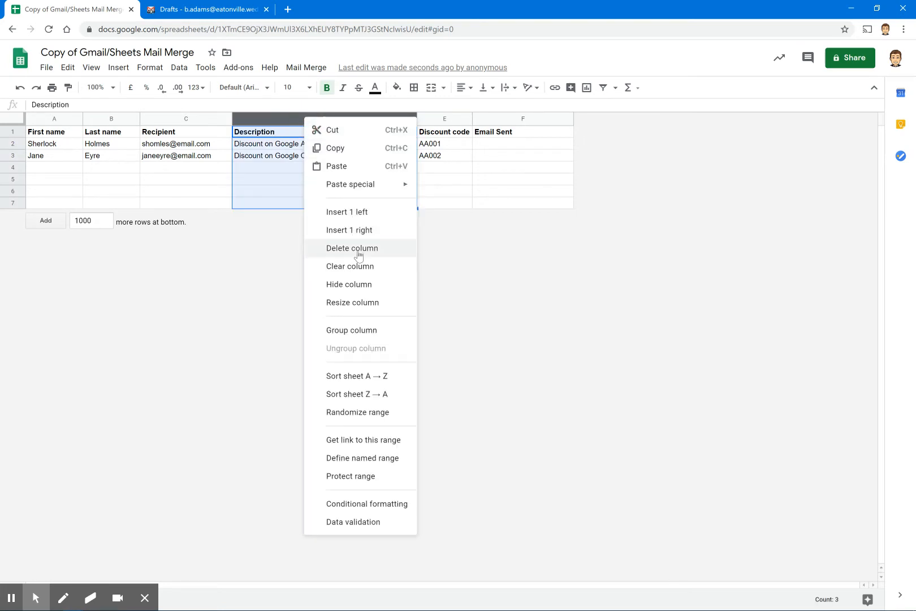
left_click(358, 248)
Rename the Discount code header to 'Activation code' and autofit the column width
double_click(246, 136)
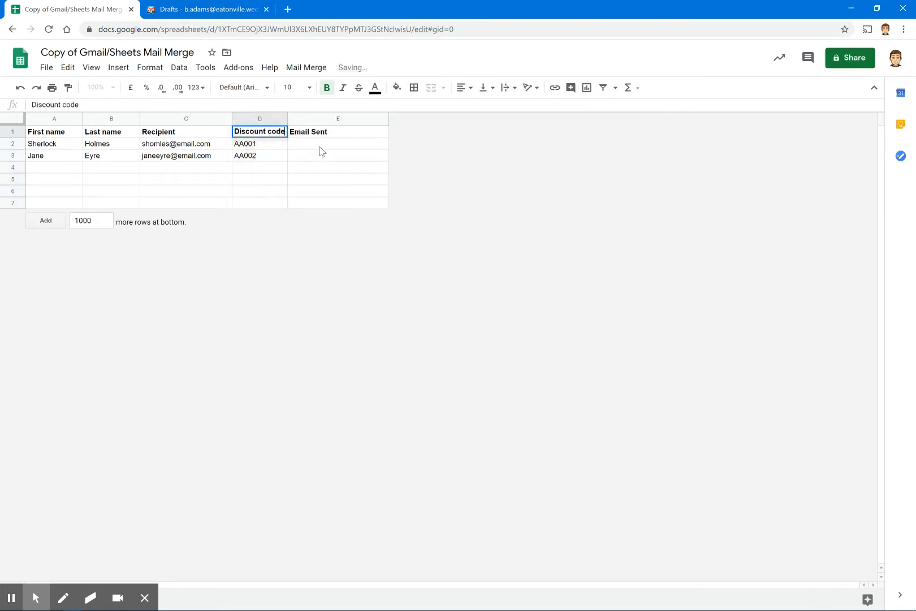
triple_click(257, 132)
double_click(257, 131)
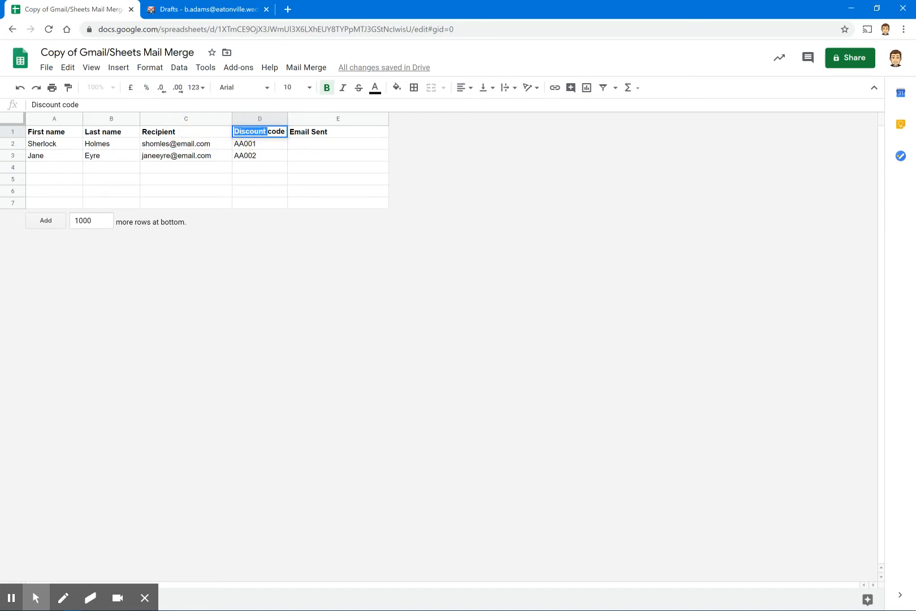
type("Ac")
type("tivation")
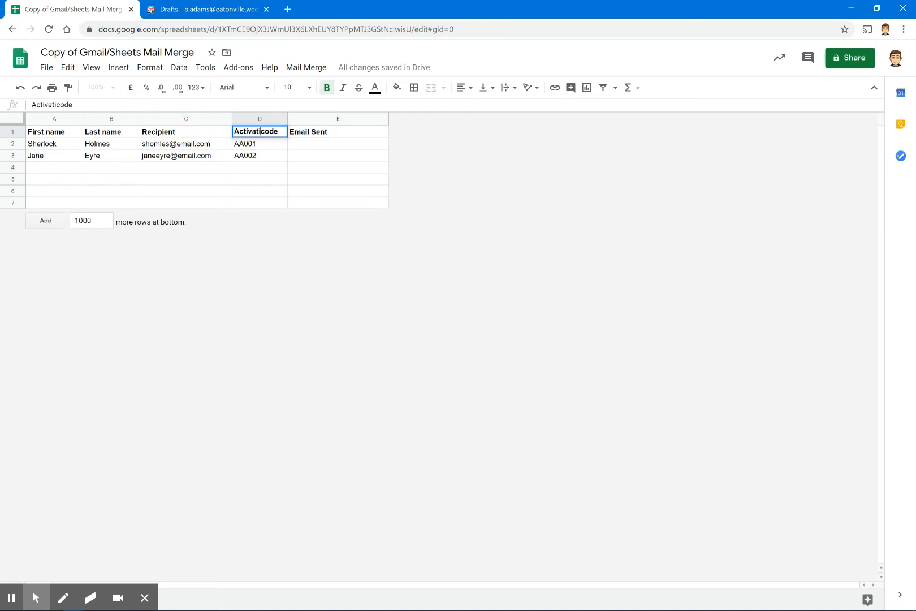
key("Return")
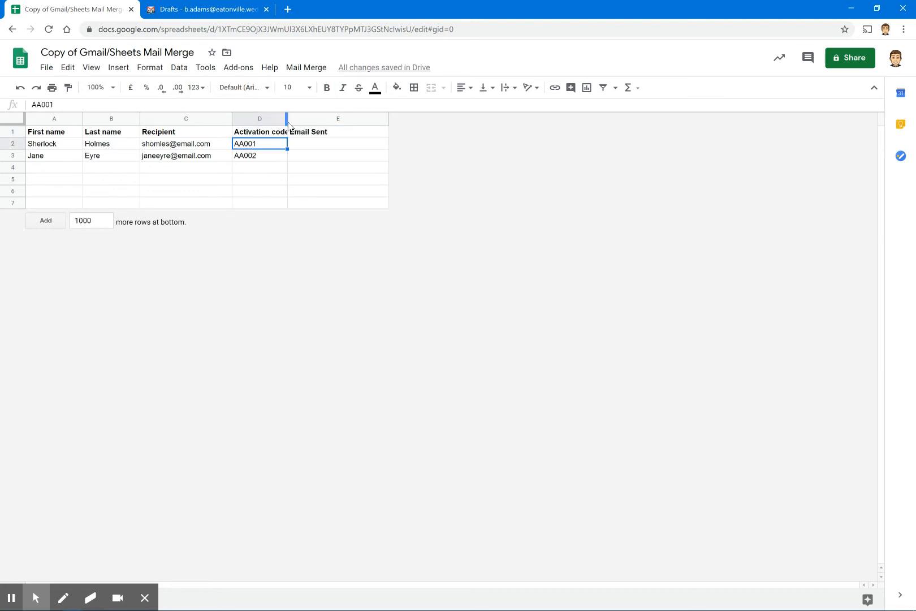
double_click(287, 121)
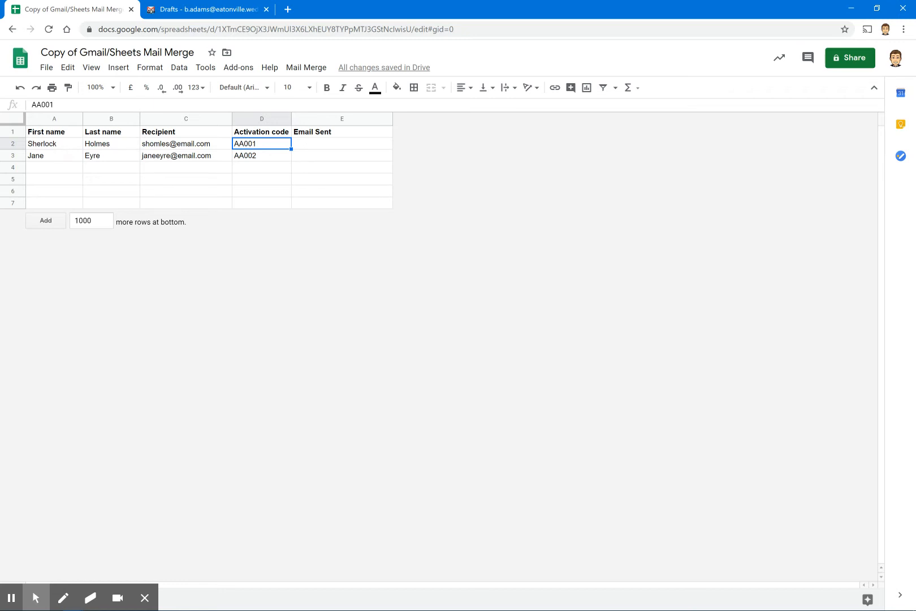
Enter the first recipient's first name, last name and e-mail address in row 2
left_click(48, 146)
double_click(48, 146)
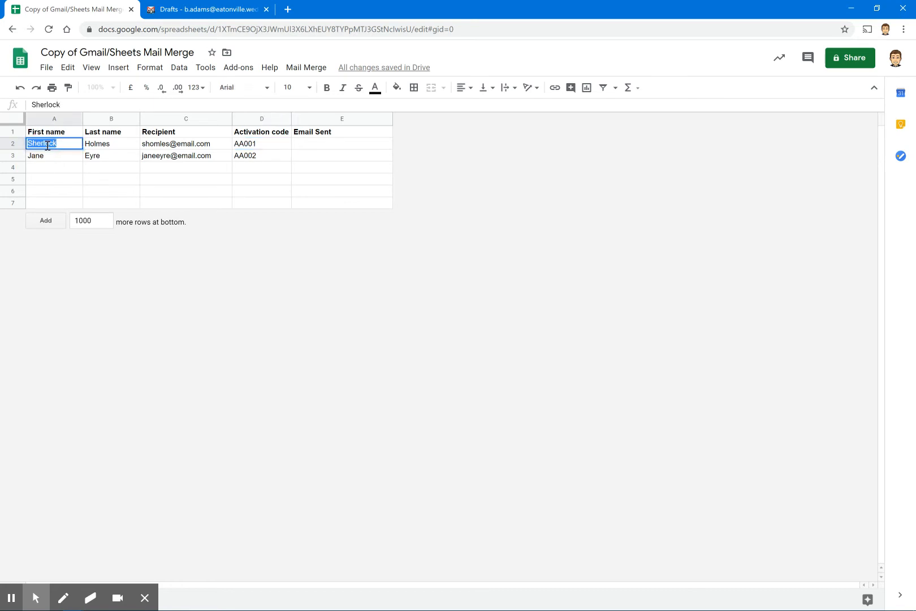
key("Tab")
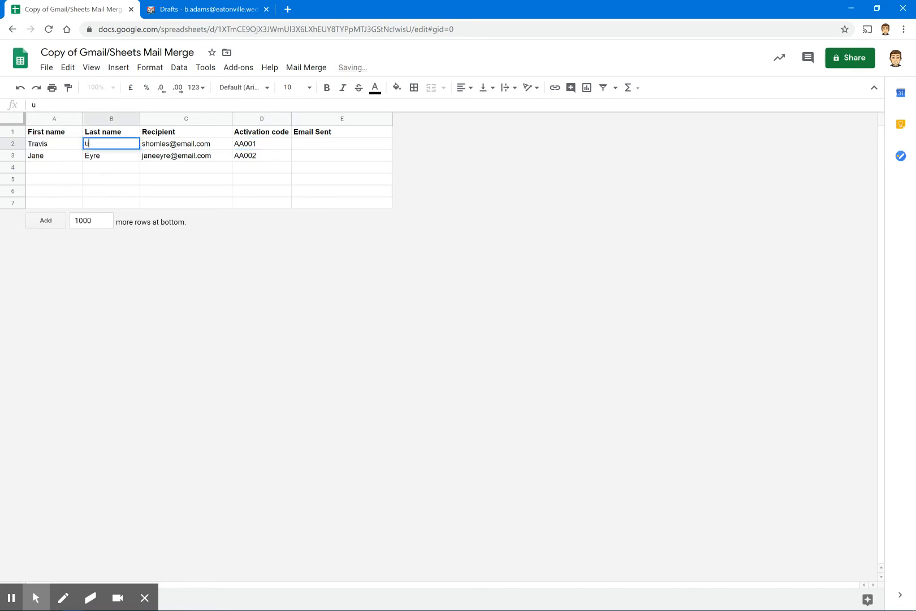
key("Tab")
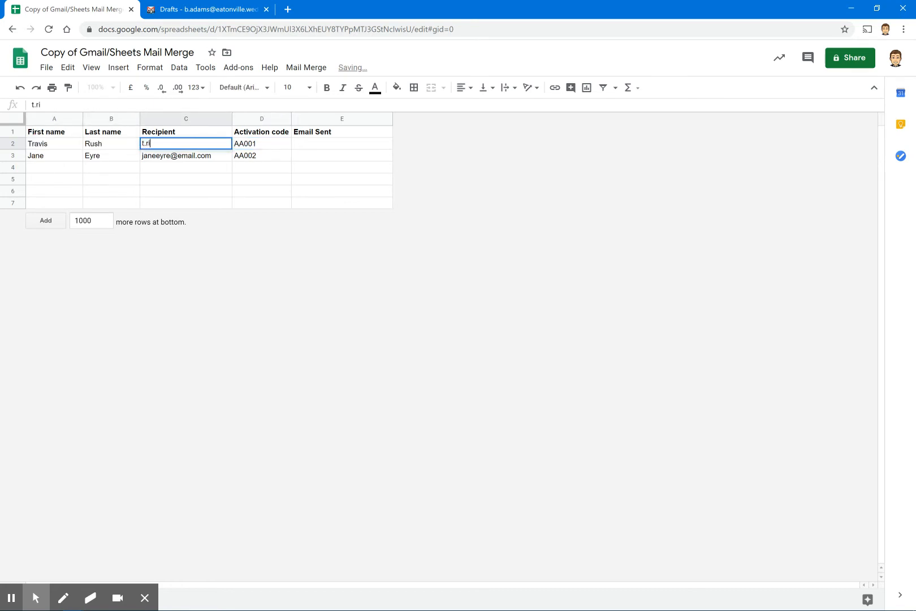
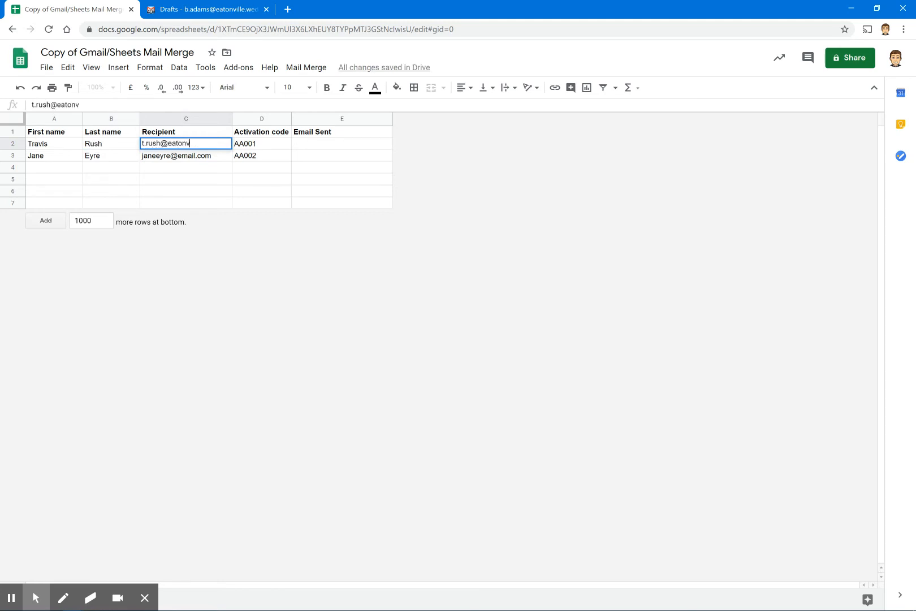
key("Return")
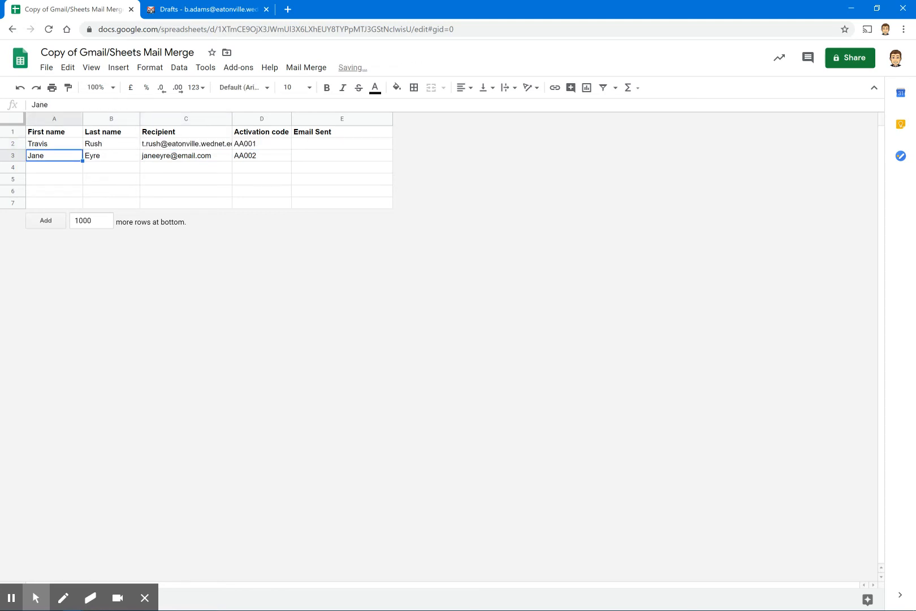
Enter the second recipient's first name, last name and e-mail address in row 3
key("Tab")
key("Tab")
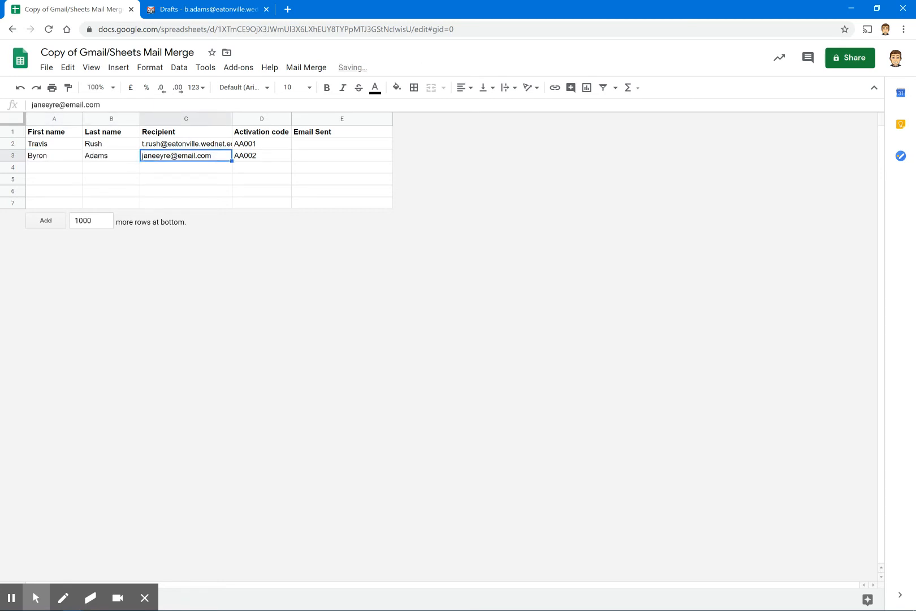
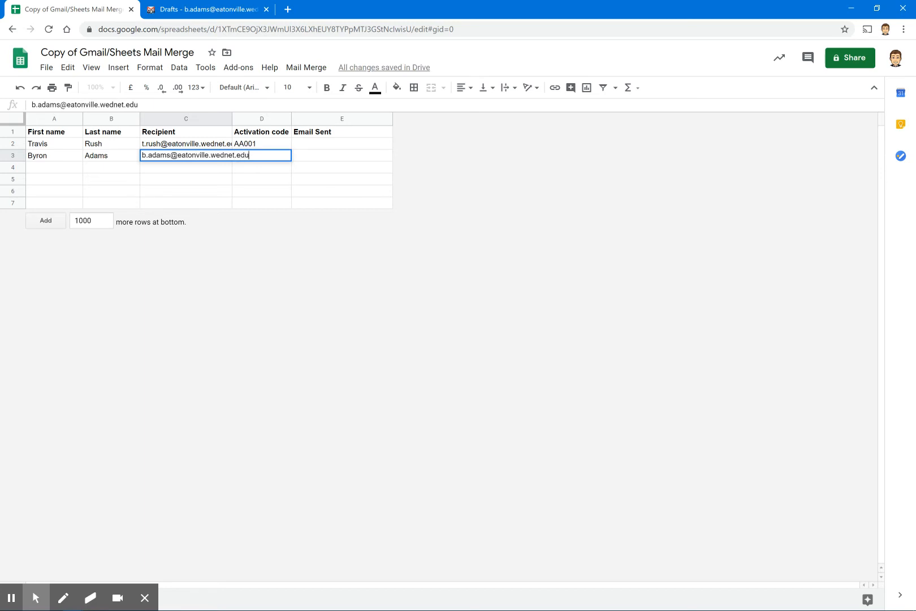
key("Tab")
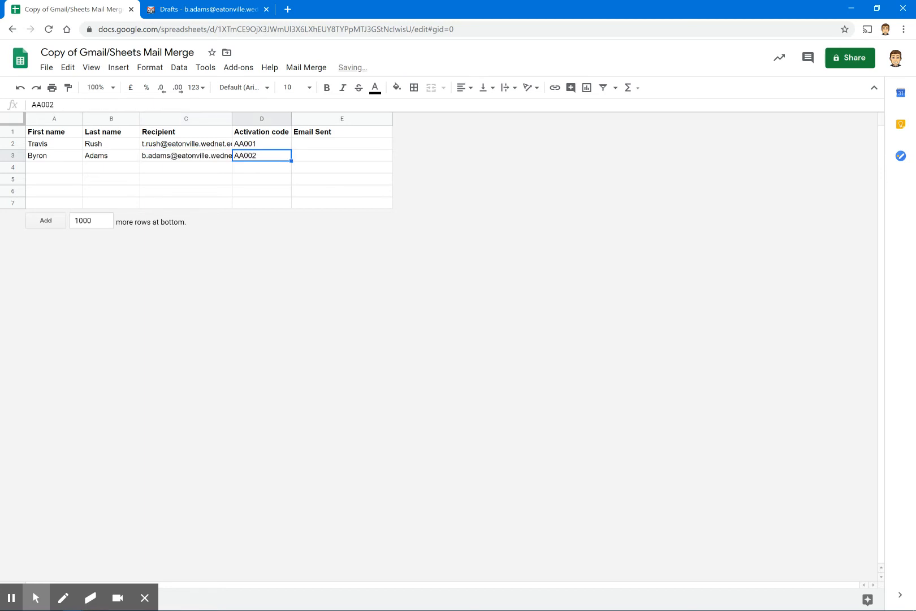
key("Up")
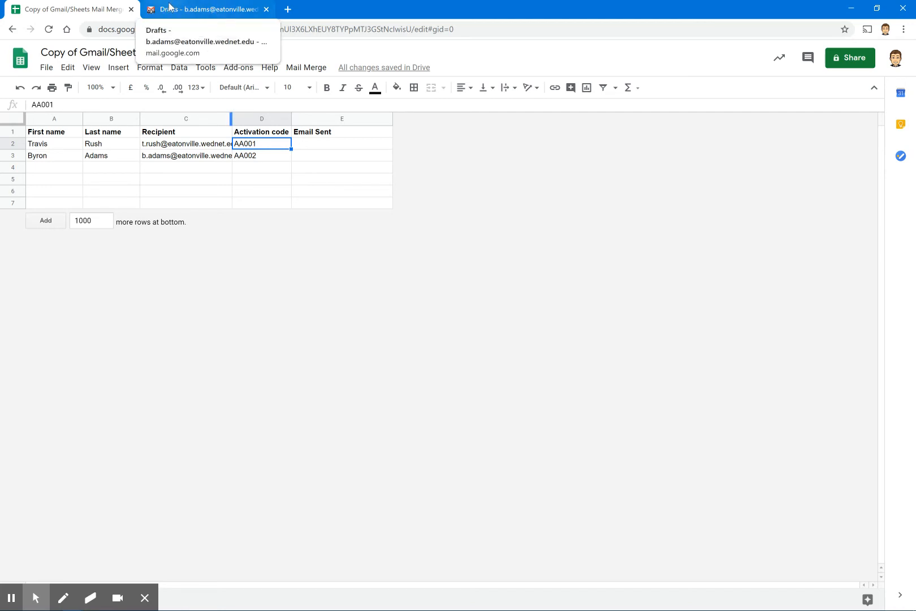
Compose a new Gmail message with the subject 'Example Mail Merge'
left_click(185, 12)
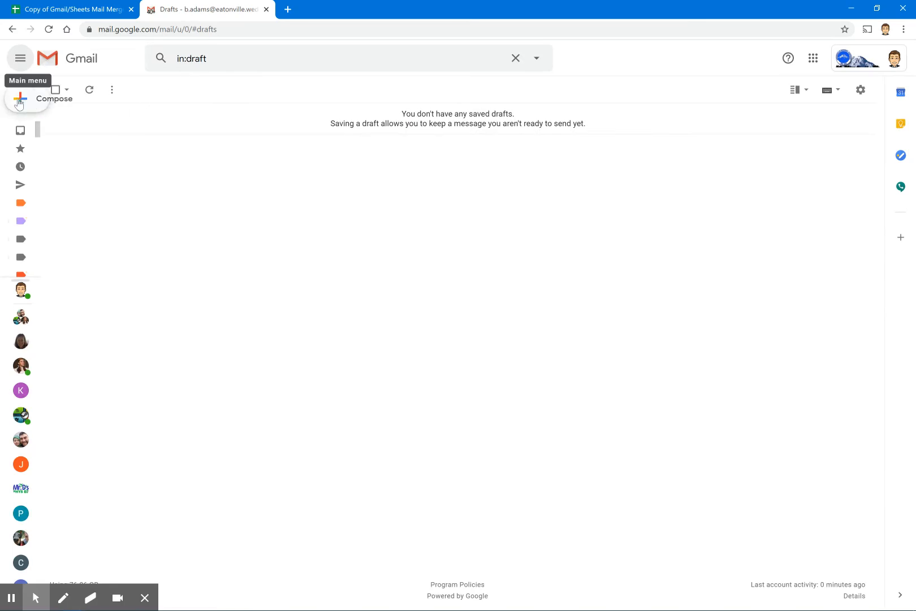
left_click(37, 106)
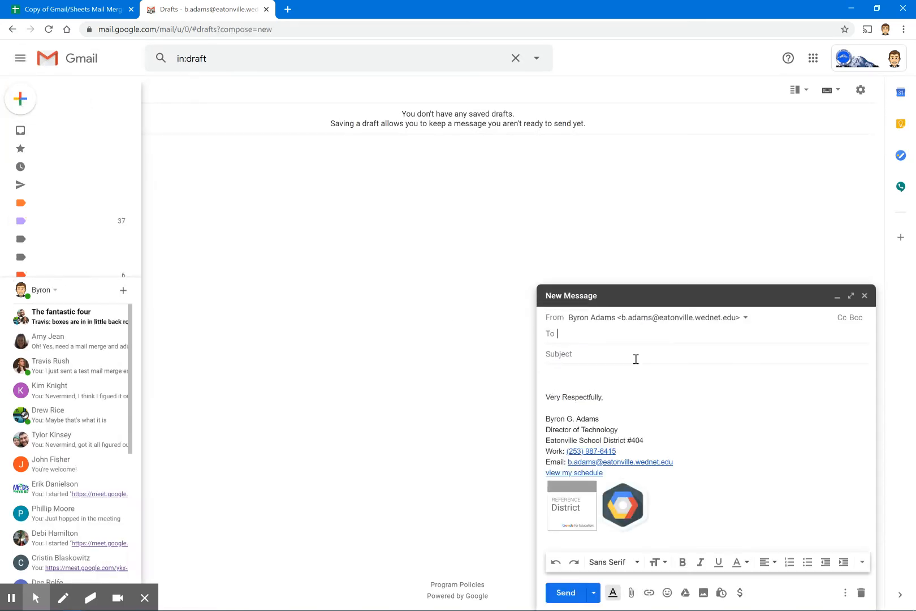
left_click(592, 355)
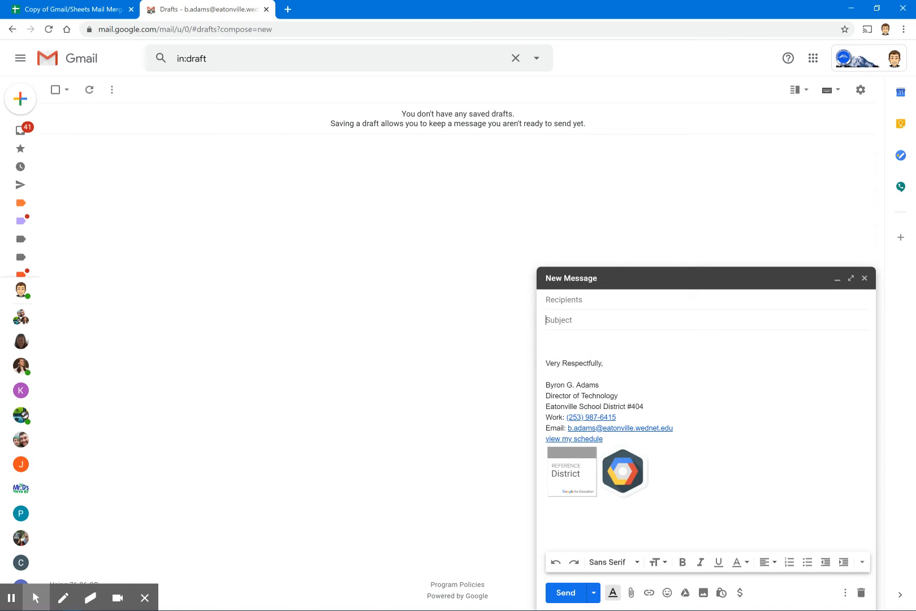
type("Example Mail Merge")
key("Tab")
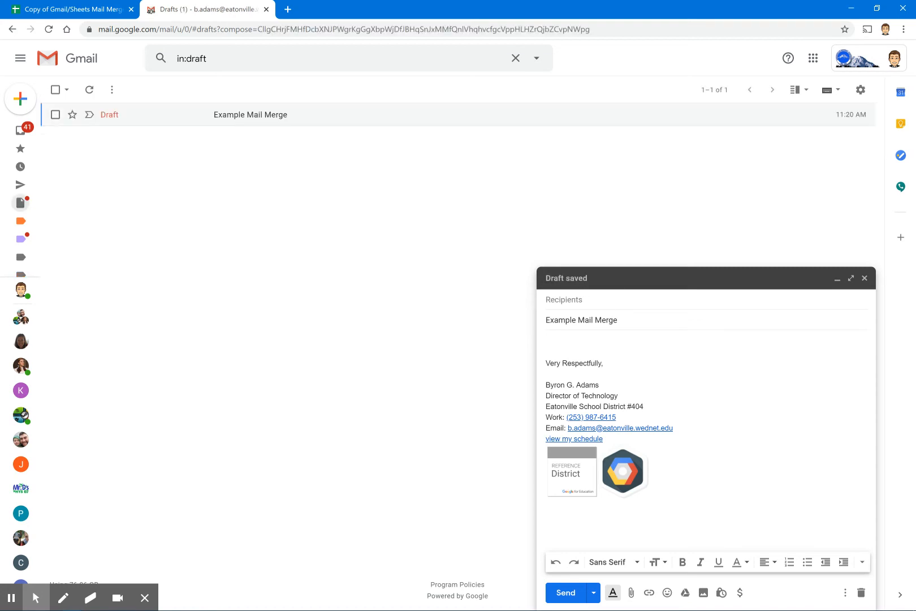
Type the greeting 'Hey {{First name}},' at the top of the draft body
left_click(566, 339)
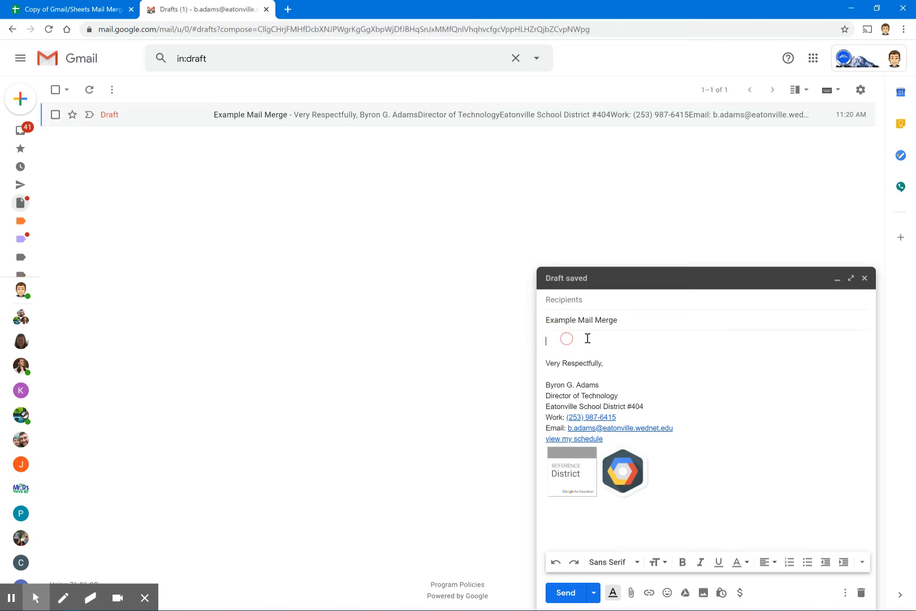
left_click(95, 16)
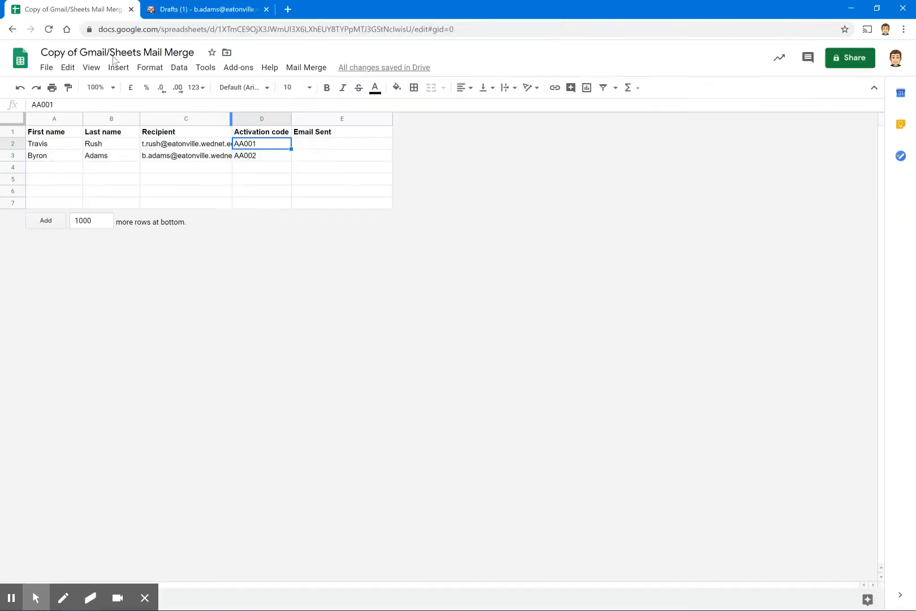
left_click(200, 10)
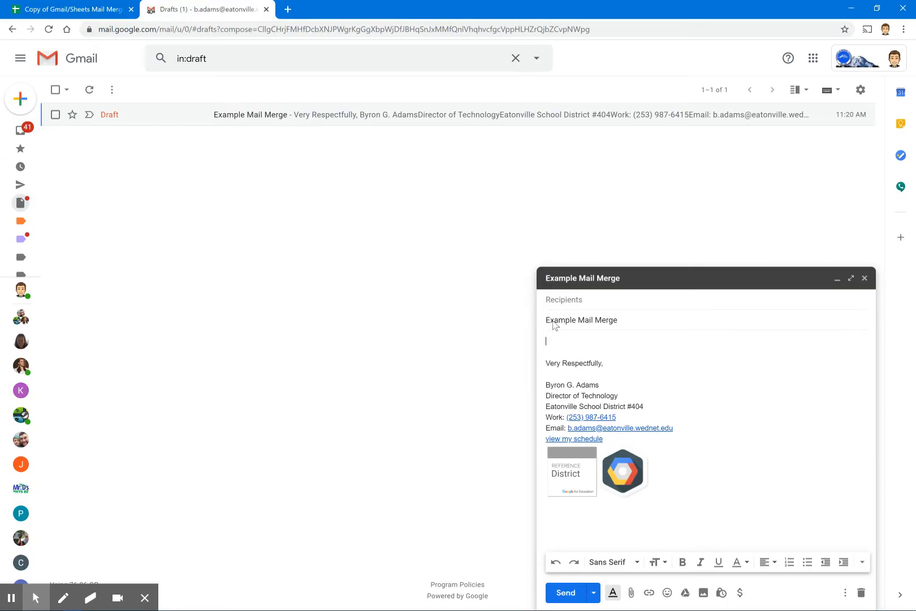
left_click(560, 339)
type("Hey {{First name}},")
Check the {{First name}} placeholder against the sheet's First name header and column A names
left_click(56, 10)
left_click(44, 136)
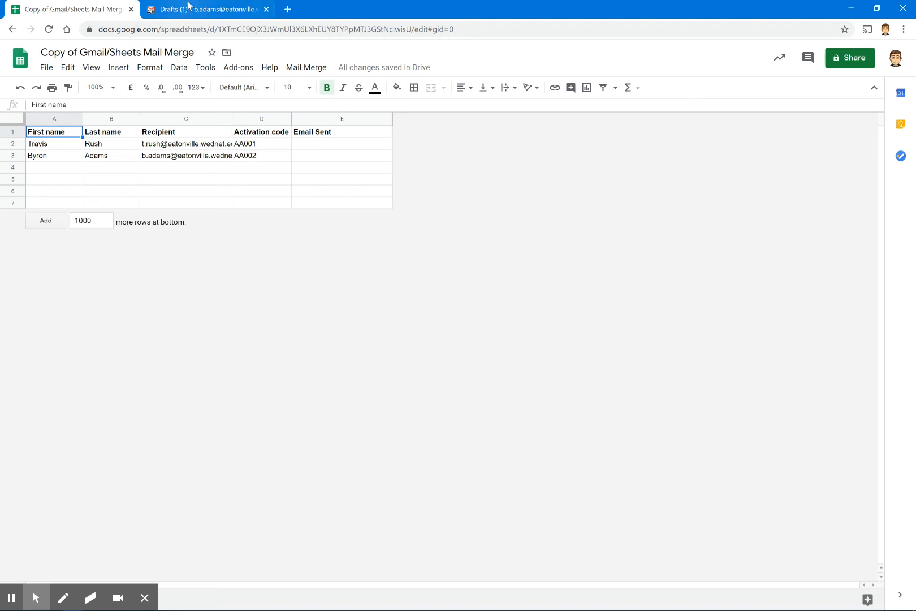
left_click(190, 10)
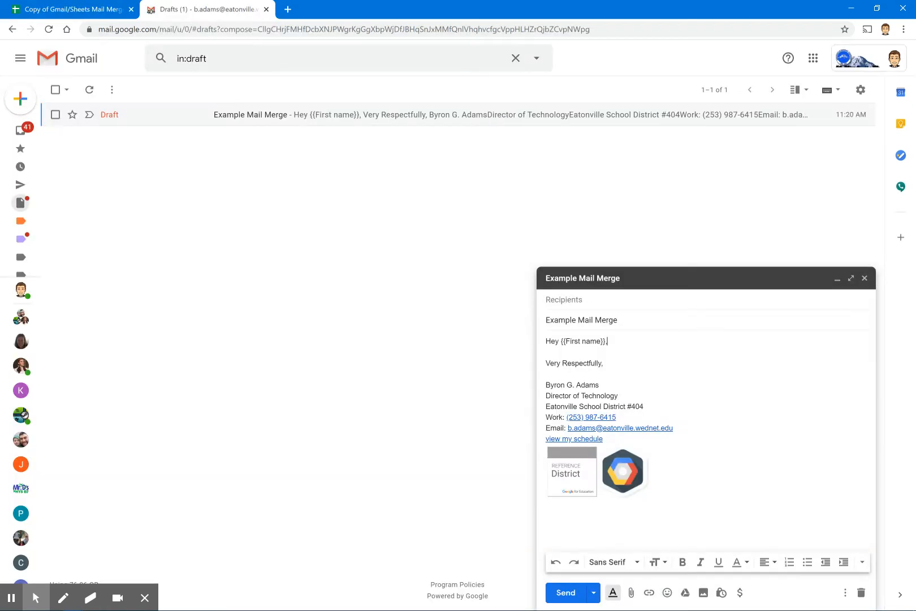
left_click(570, 340)
left_click_drag(571, 341, 588, 342)
left_click(611, 343)
left_click(100, 12)
left_click(48, 155)
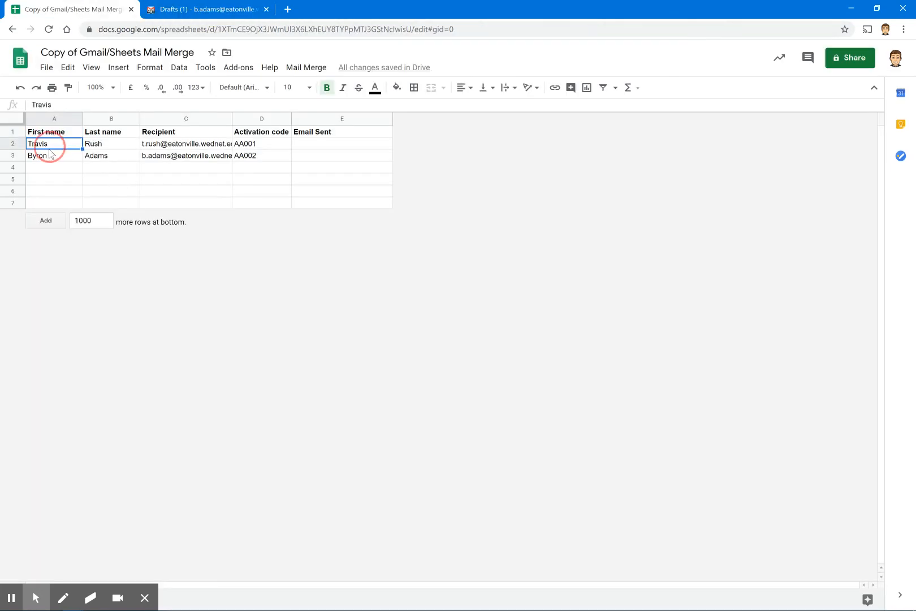
left_click(205, 12)
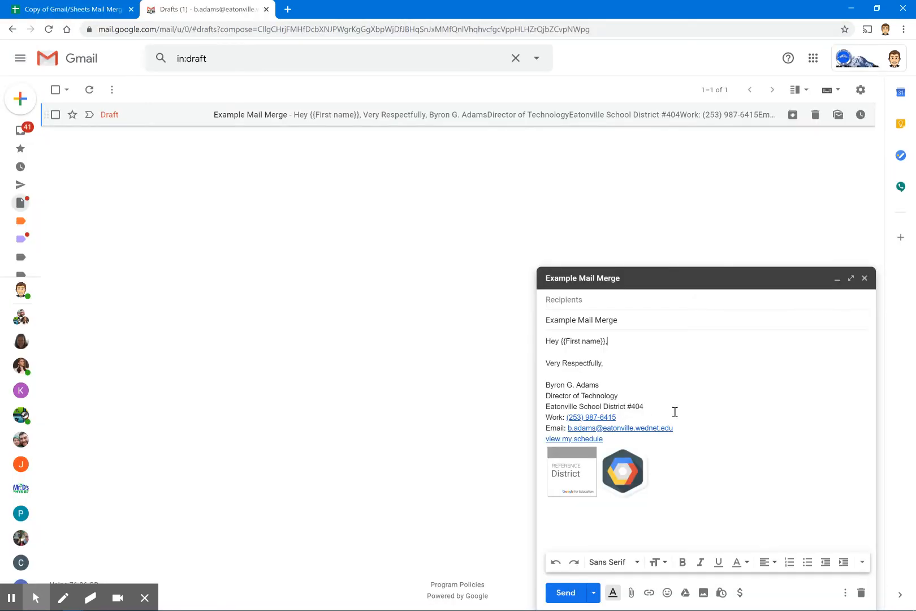
Add the line 'Here's your ALEKS Math Activation Code:' below the greeting
key("Return")
key("Return")
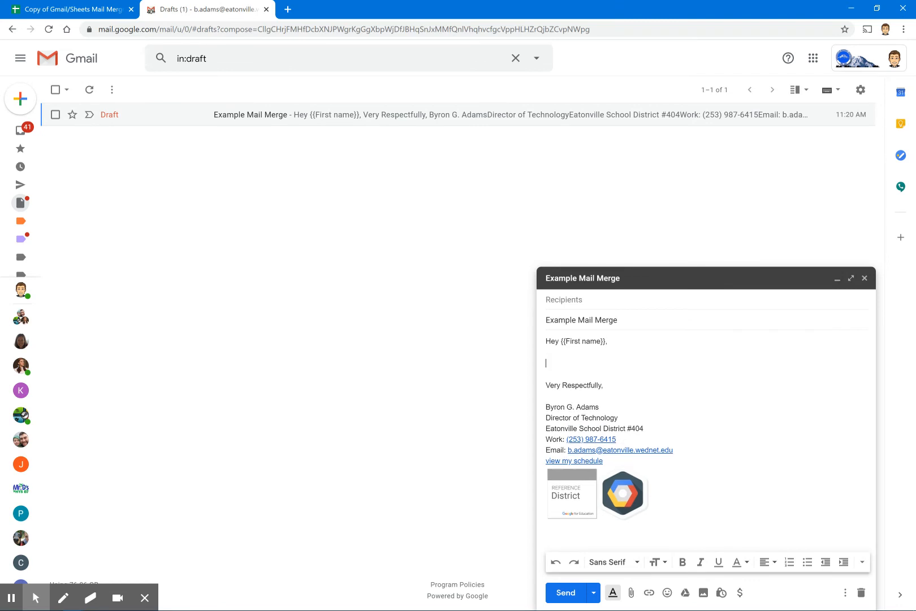
type("Here's your ALEKS Math Activation Code:")
key("Return")
key("Return")
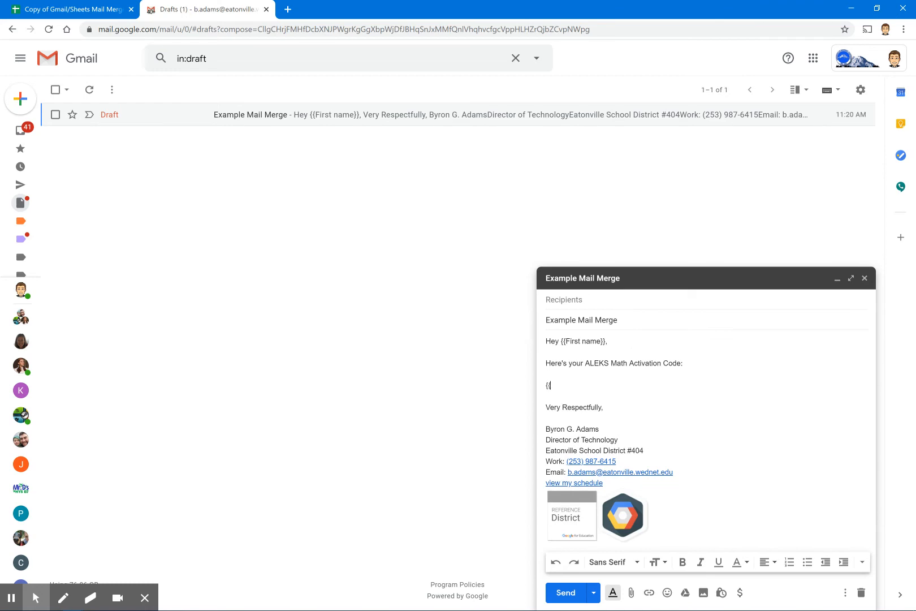
Paste the Activation code header from D1 as the {{Activation code}} placeholder and collapse the saved draft
left_click(94, 9)
left_click(255, 136)
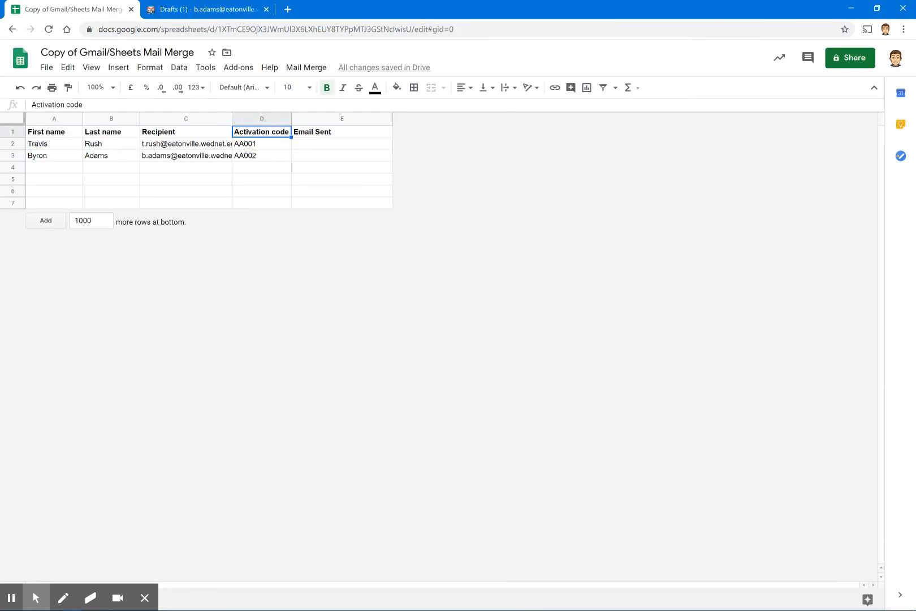
key("ctrl+c")
left_click(229, 10)
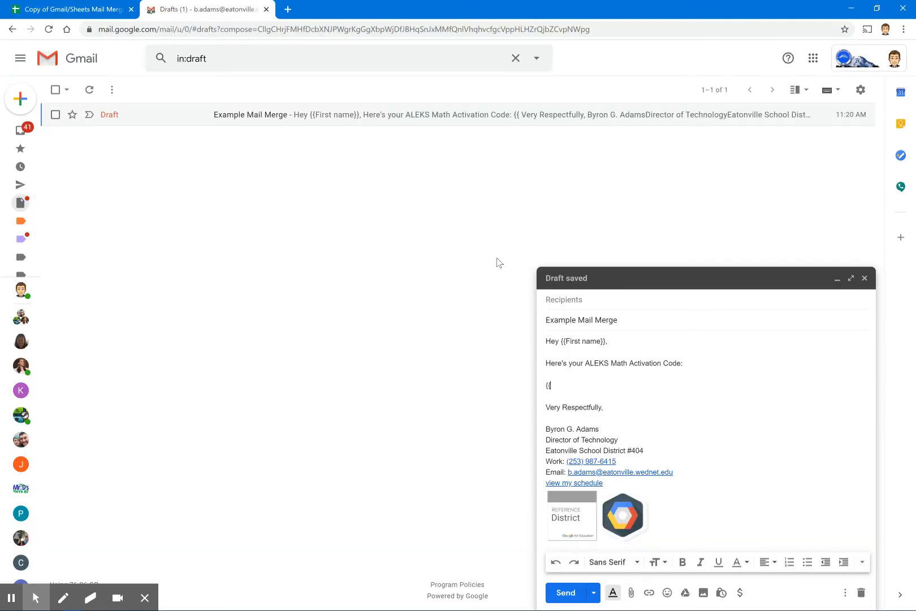
key("ctrl+v")
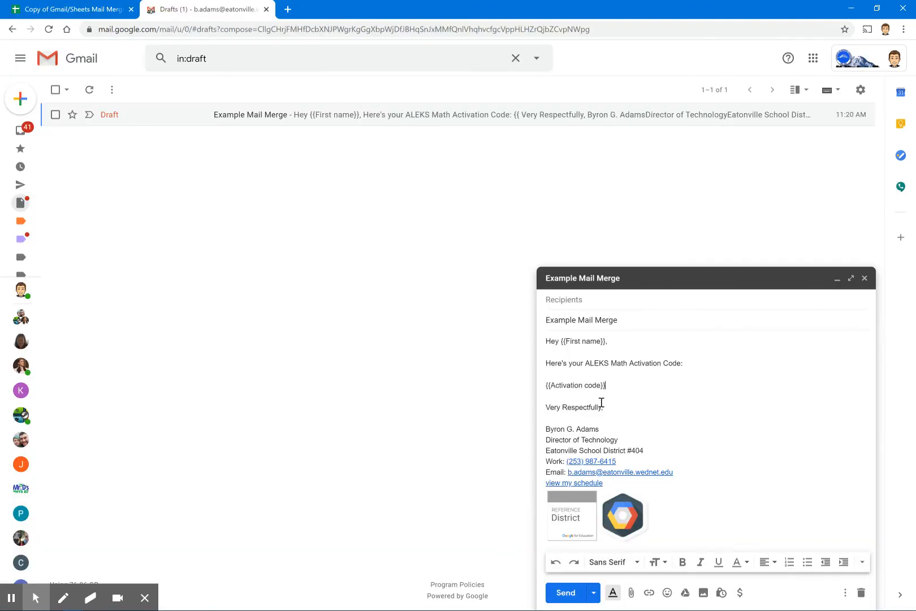
left_click(839, 279)
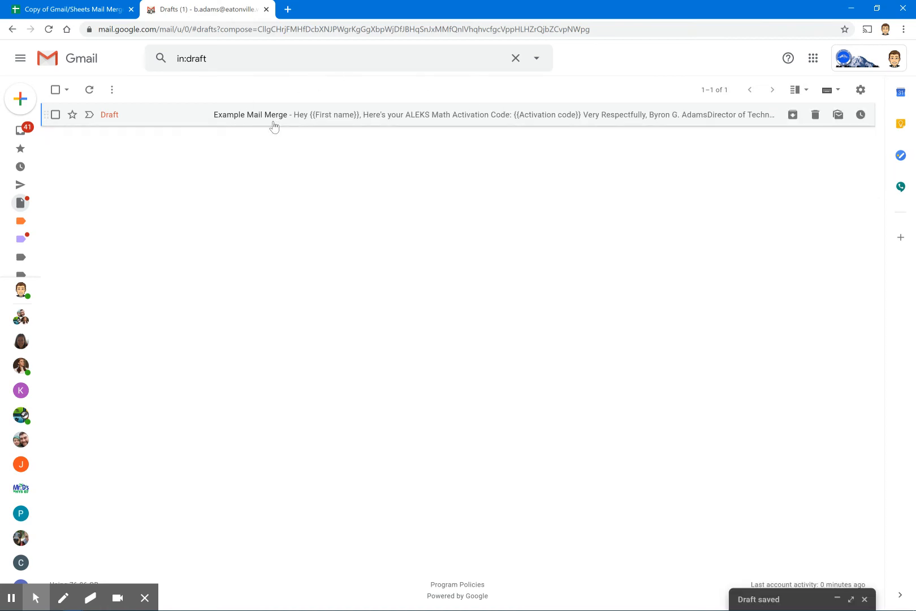
Run Mail Merge > Send Emails and authorize the script's Gmail and Sheets access
left_click(103, 16)
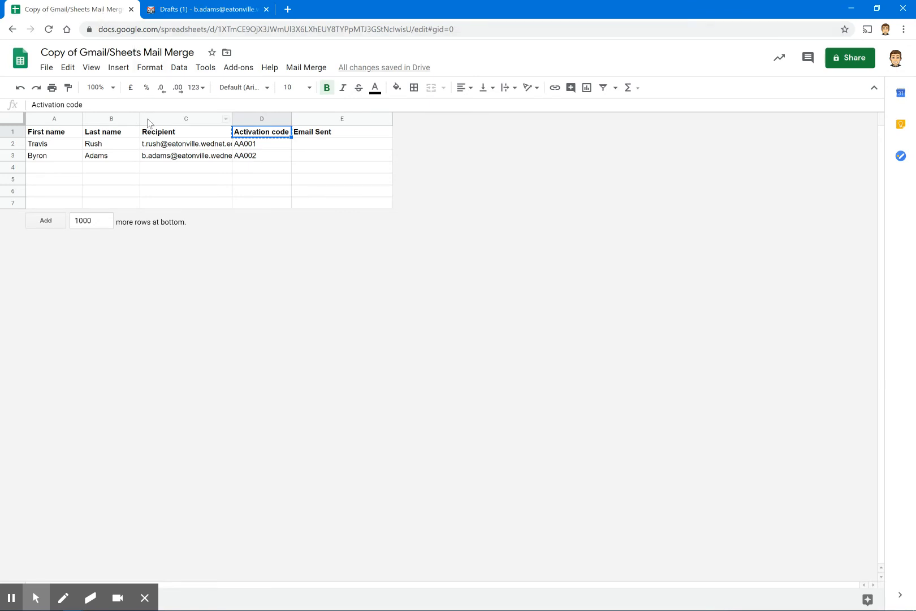
left_click(302, 68)
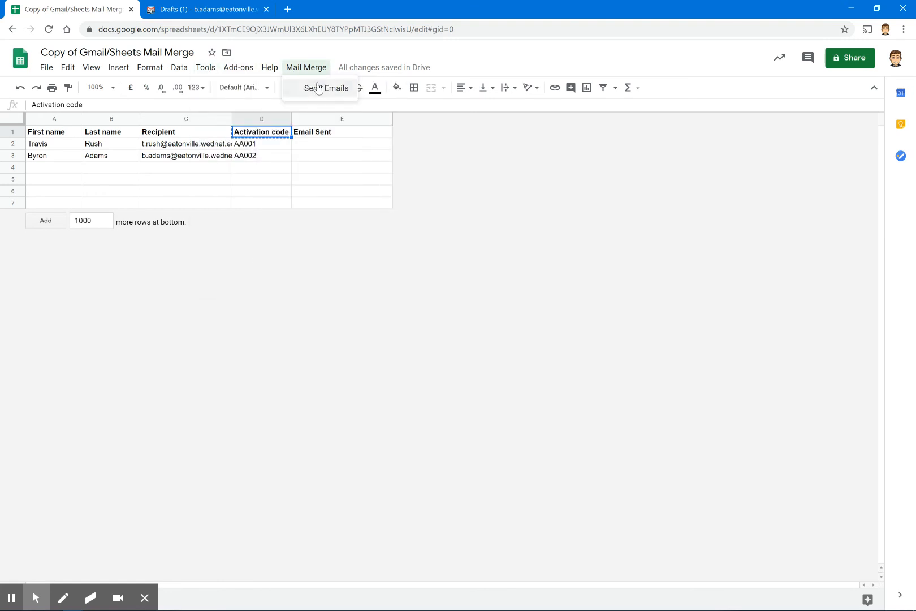
left_click(318, 89)
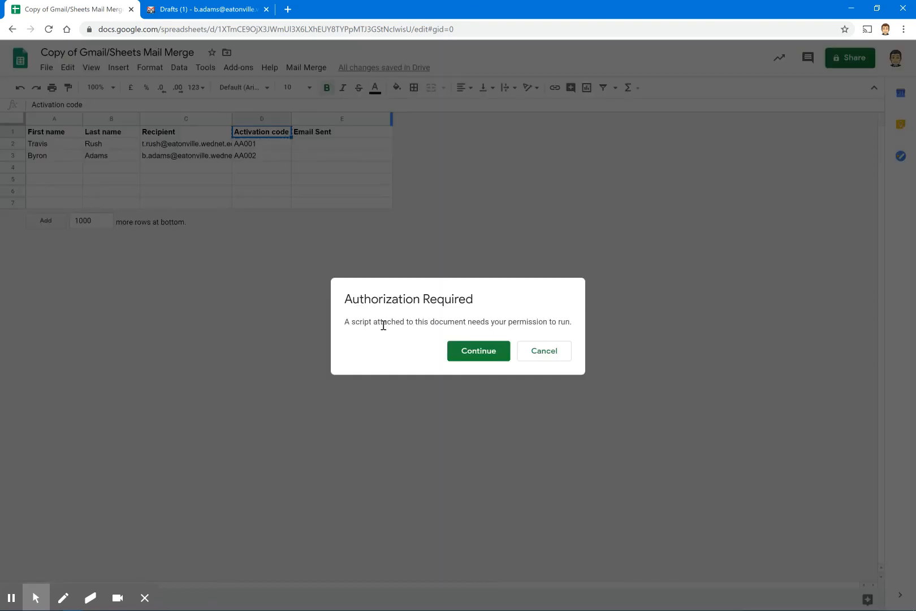
left_click(480, 346)
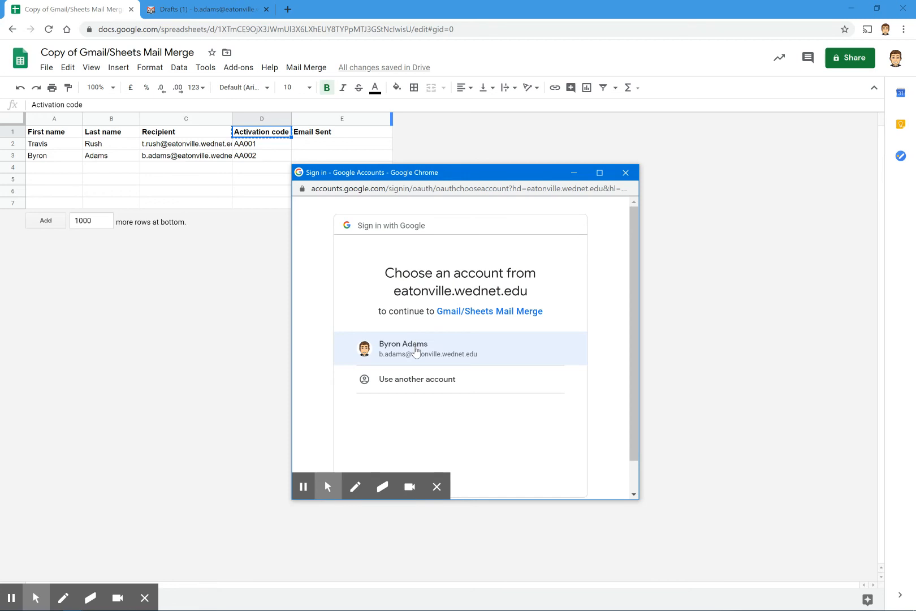
left_click(416, 350)
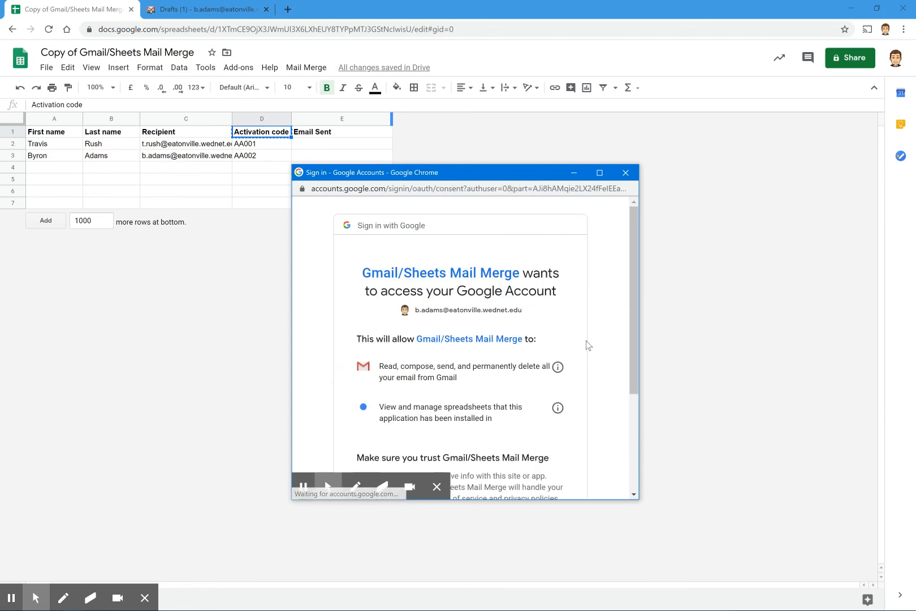
scroll(505, 266, "down", 3)
left_click(535, 418)
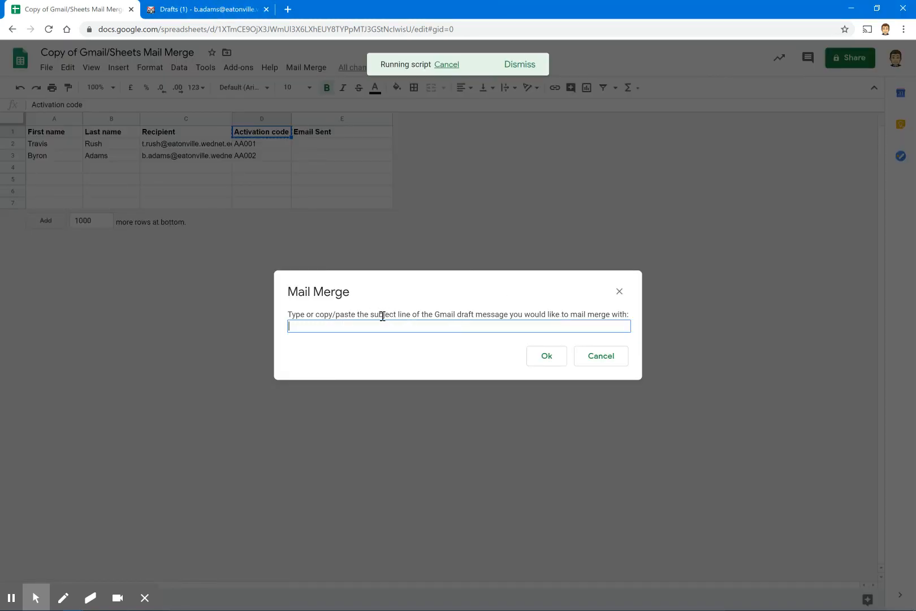
Enter the draft subject 'Example Mail Merge' in the Mail Merge prompt and send the merged emails
left_click_drag(372, 317, 410, 317)
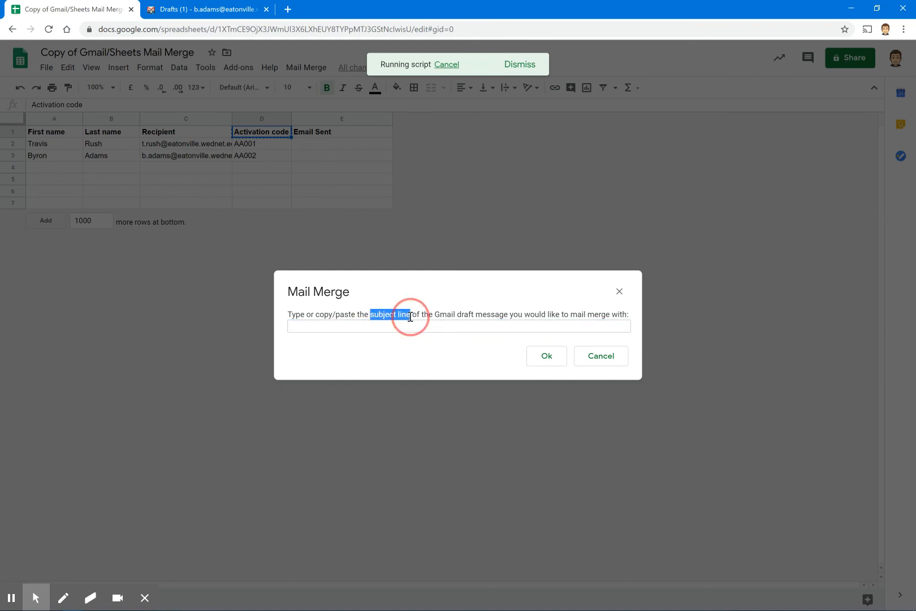
left_click(201, 10)
left_click(355, 117)
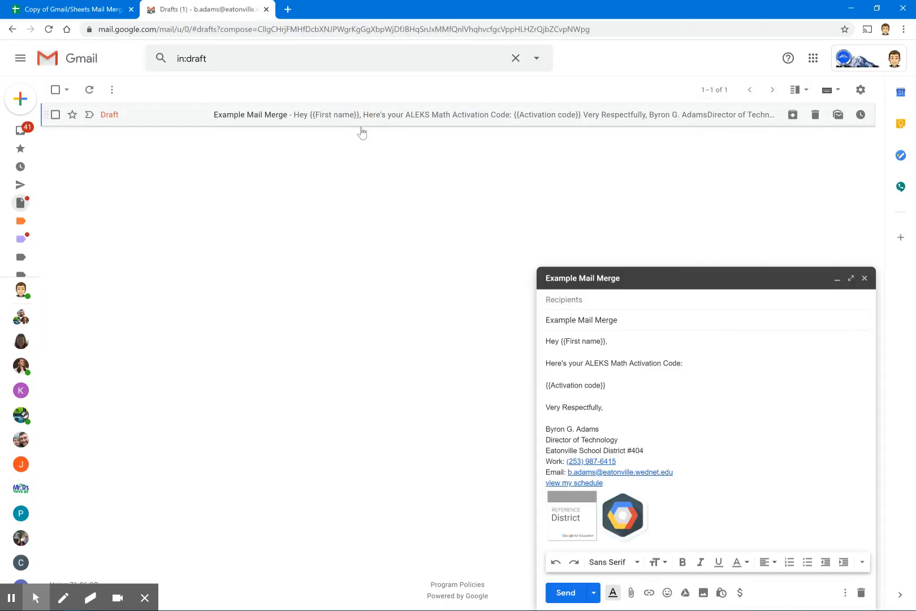
left_click_drag(632, 335, 521, 337)
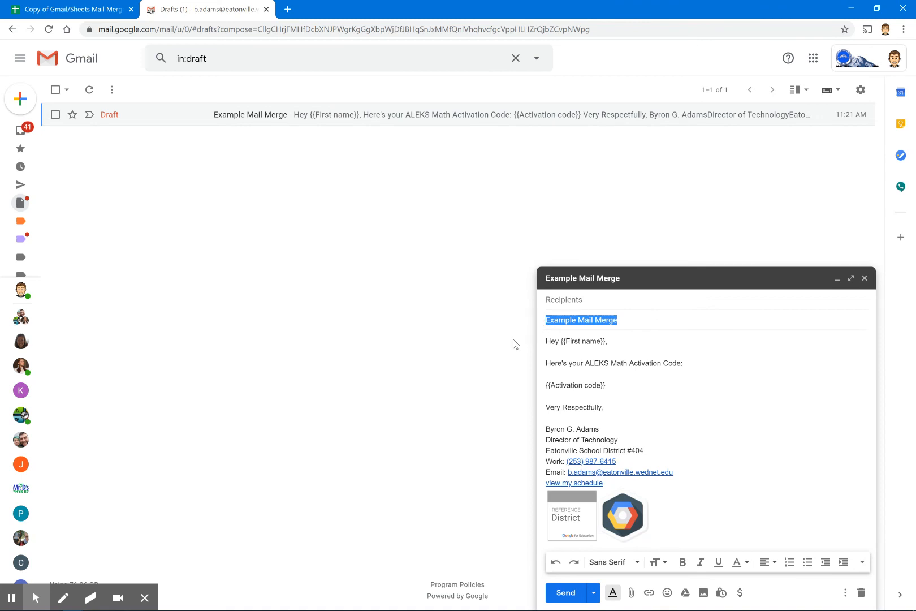
key("ctrl+c")
left_click(113, 9)
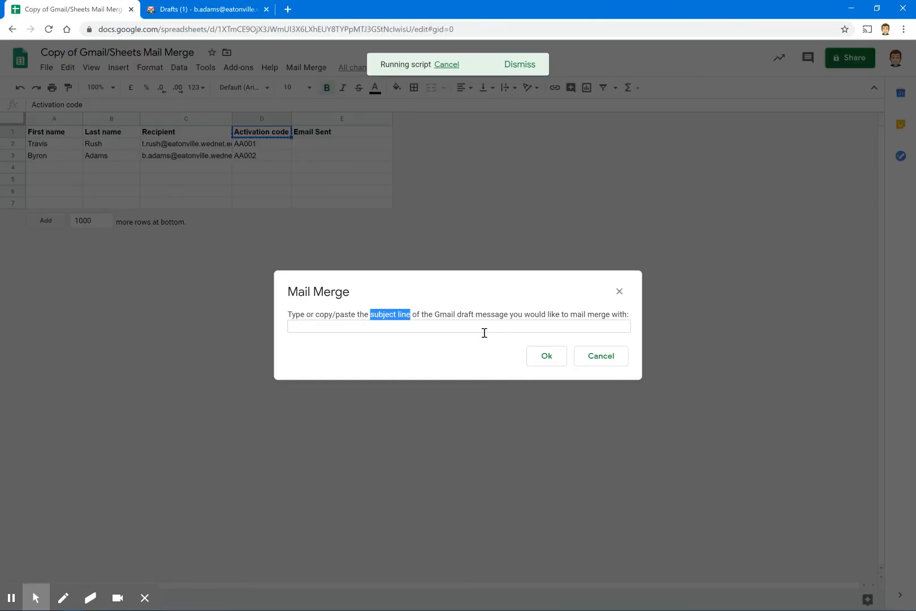
left_click(434, 331)
key("ctrl+v")
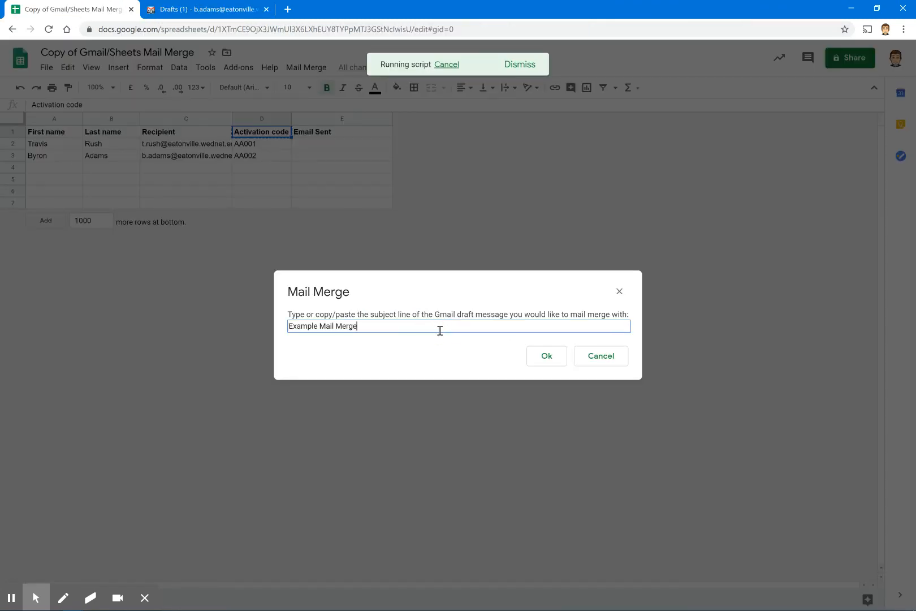
left_click(546, 357)
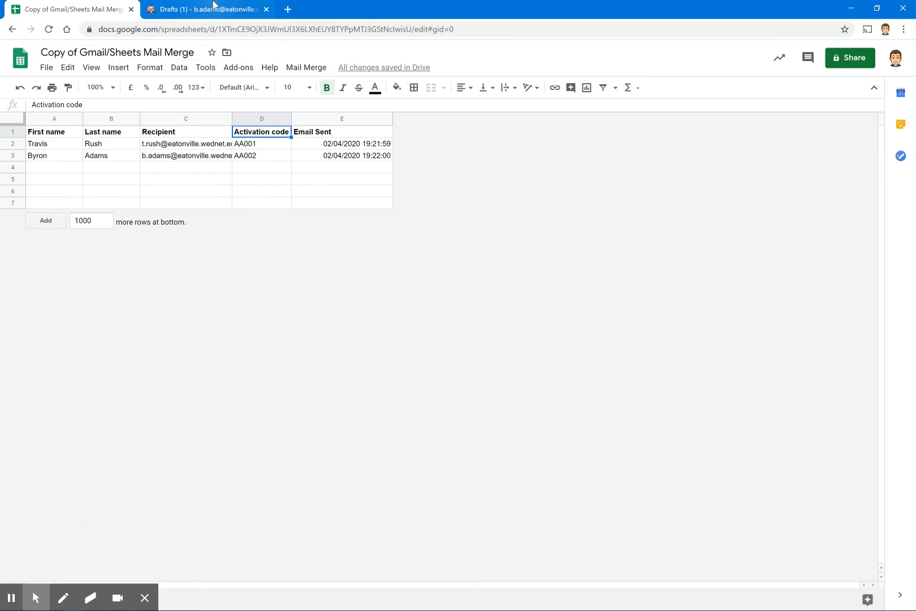
left_click(213, 8)
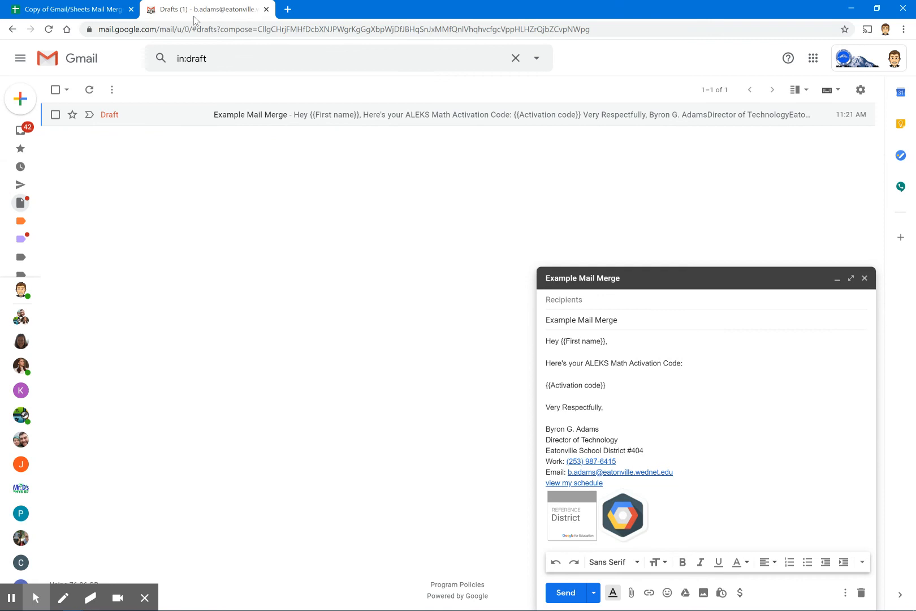
Check the newest sent merge message for the personalized greeting and code AA002
left_click(21, 186)
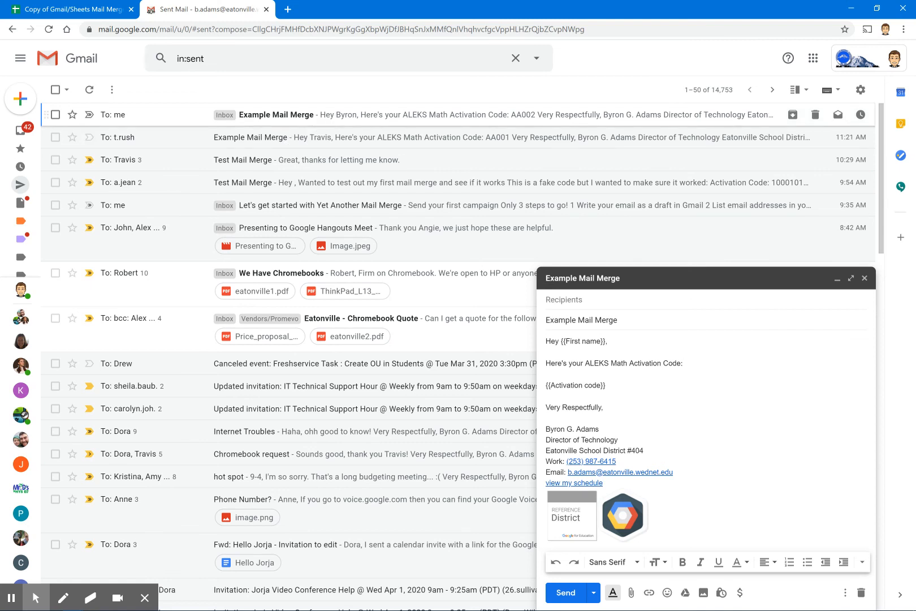
left_click(336, 117)
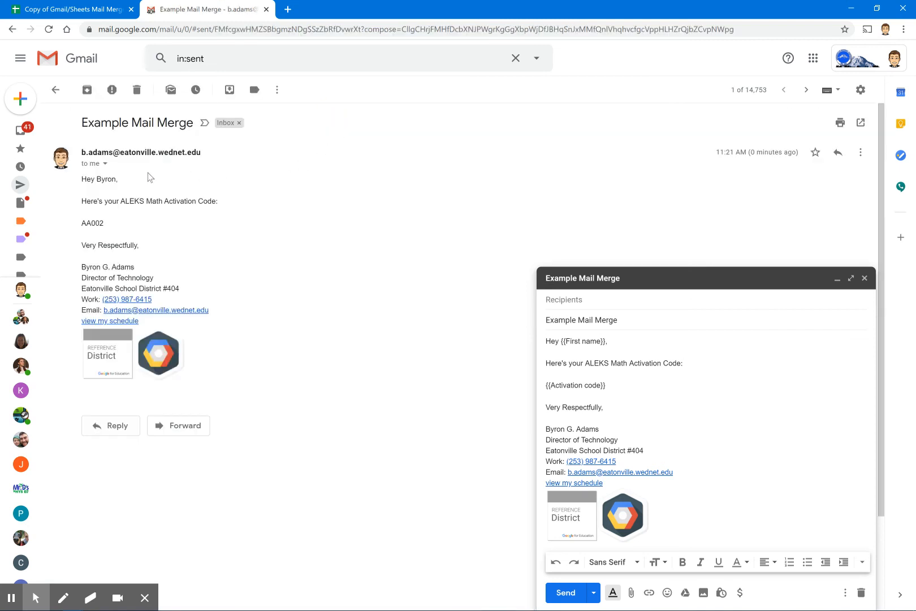
left_click_drag(82, 178, 113, 181)
left_click(115, 181)
double_click(101, 224)
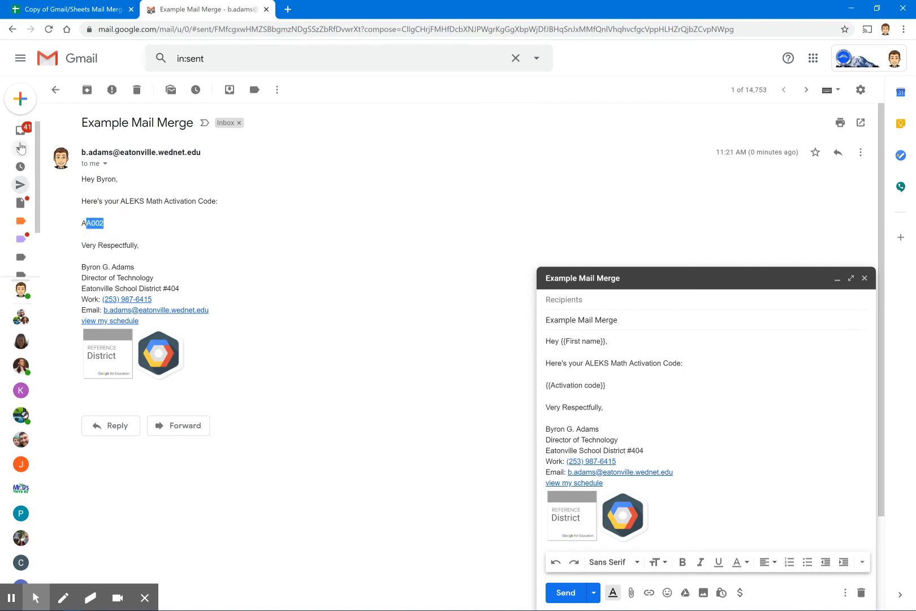
Check the other sent message for code AA001 and collapse the template draft
left_click(19, 185)
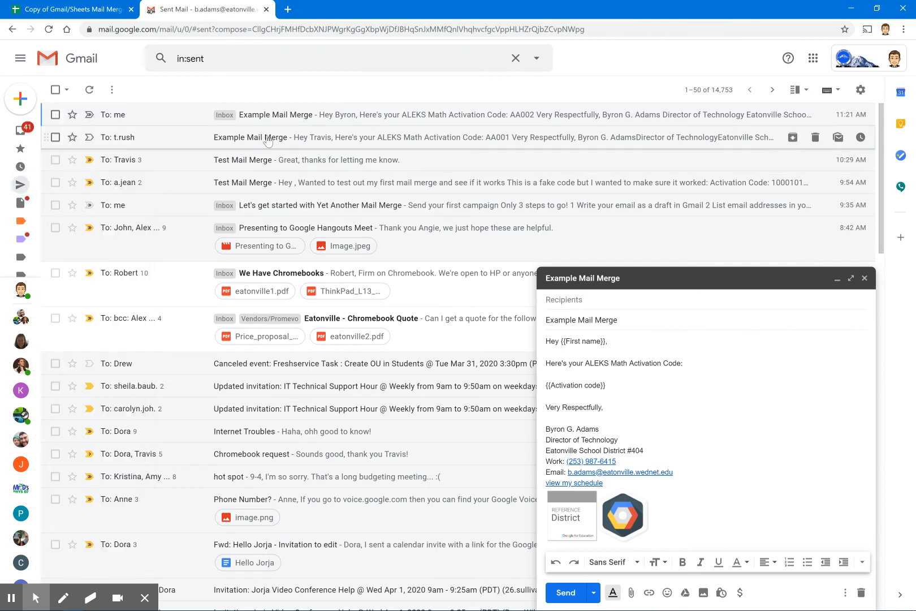
left_click(277, 140)
left_click_drag(105, 224, 87, 222)
left_click(112, 224)
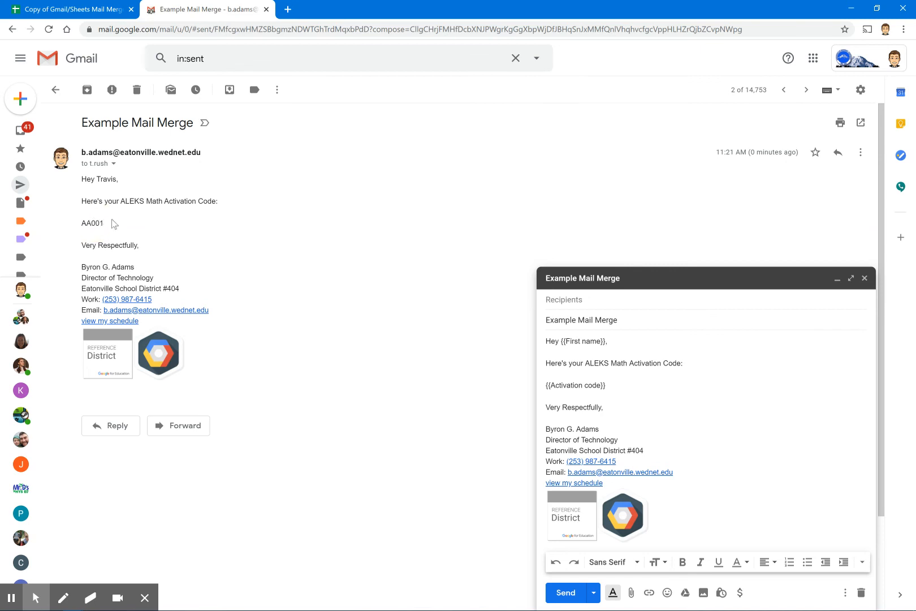
left_click(838, 278)
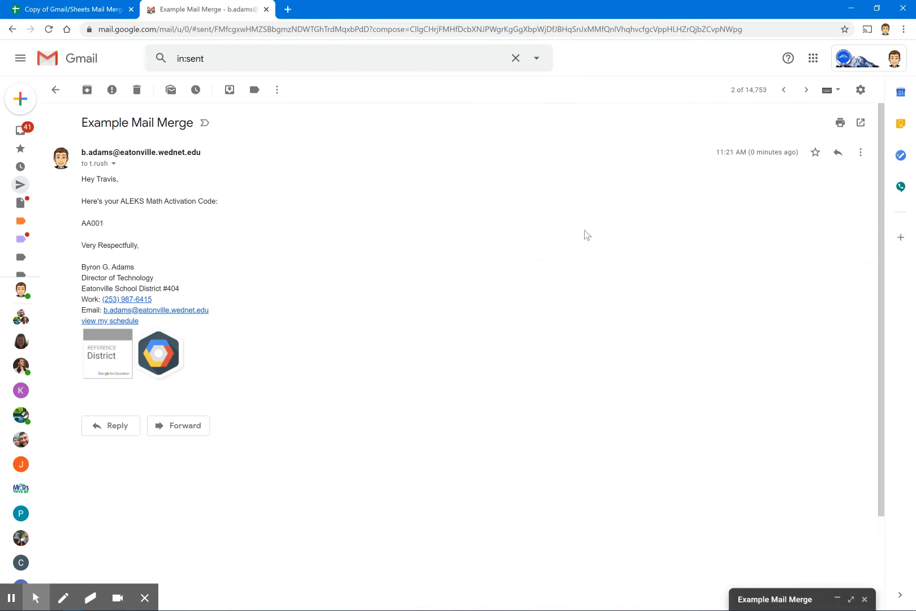